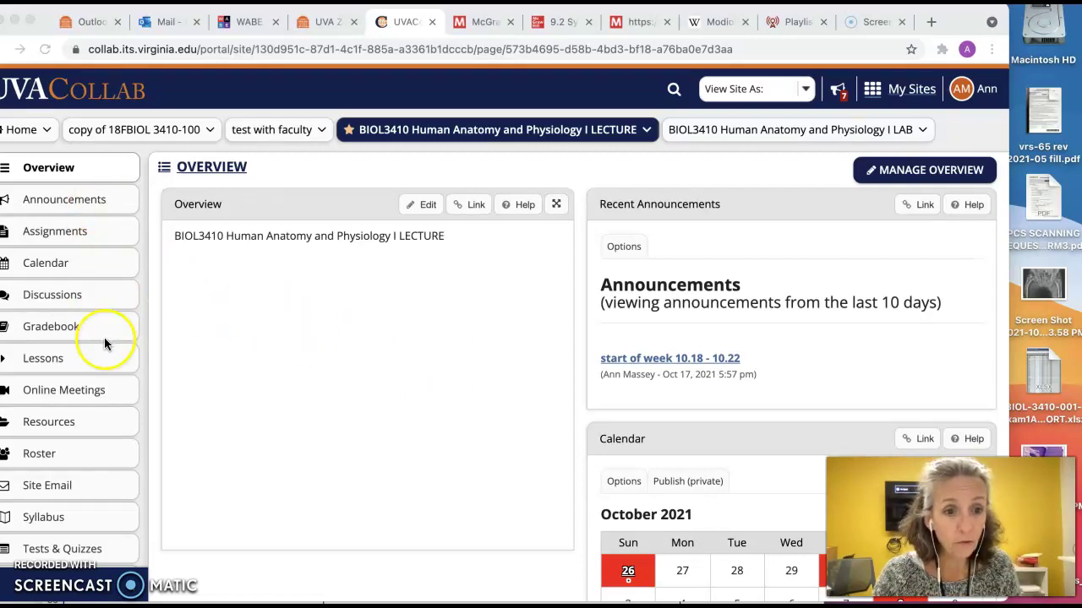
Step: Open Tests & Quizzes and scroll the Assessment List to the weekly_short_answer_quiz_10.4_10.8 row
click(95, 551)
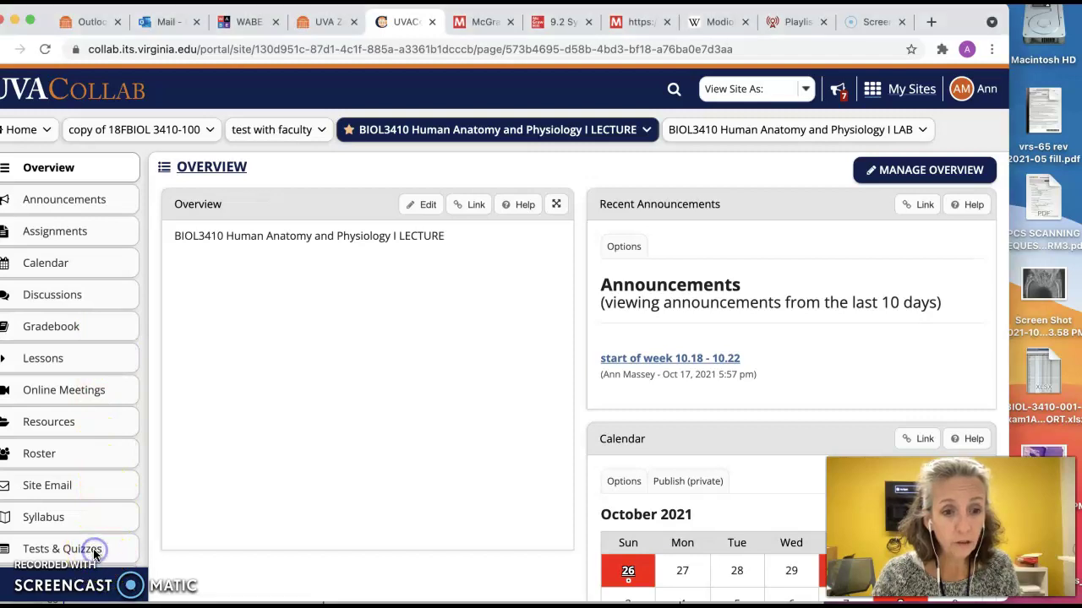
click(71, 551)
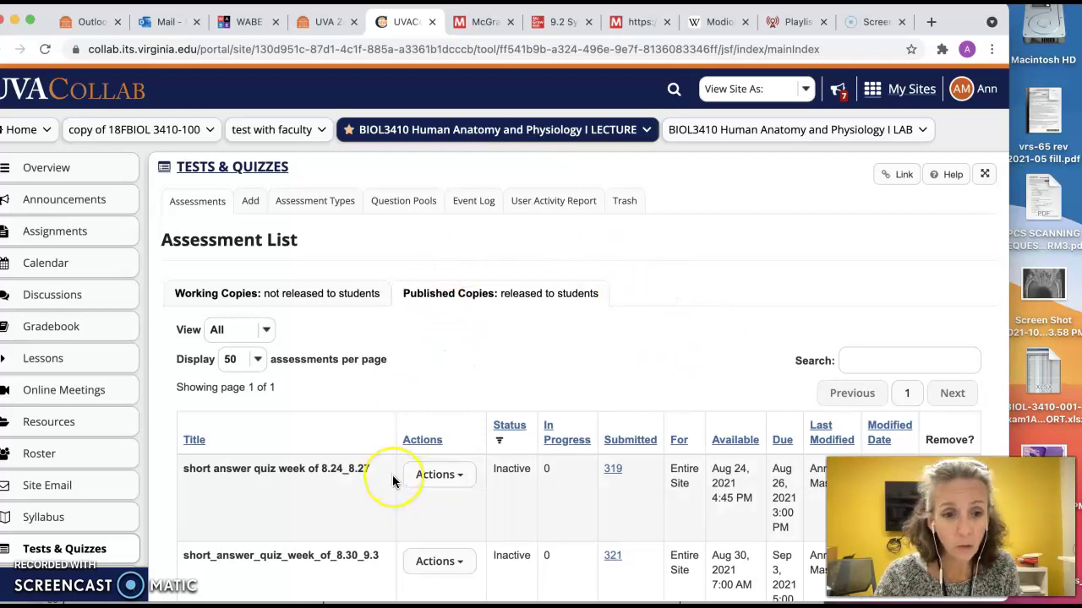
scroll(393, 481, down, 5)
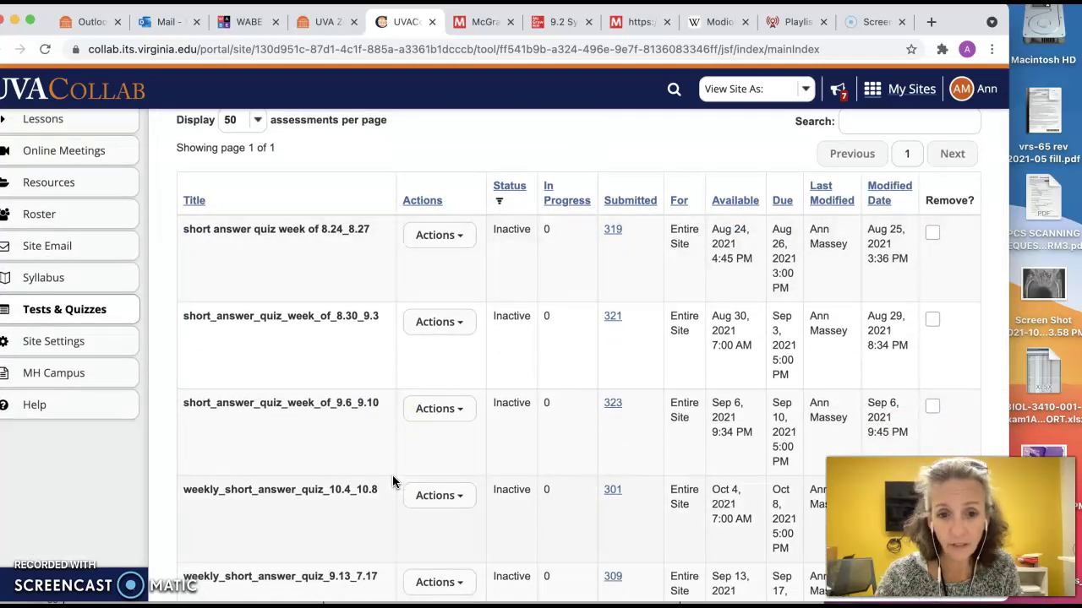
scroll(392, 475, down, 2)
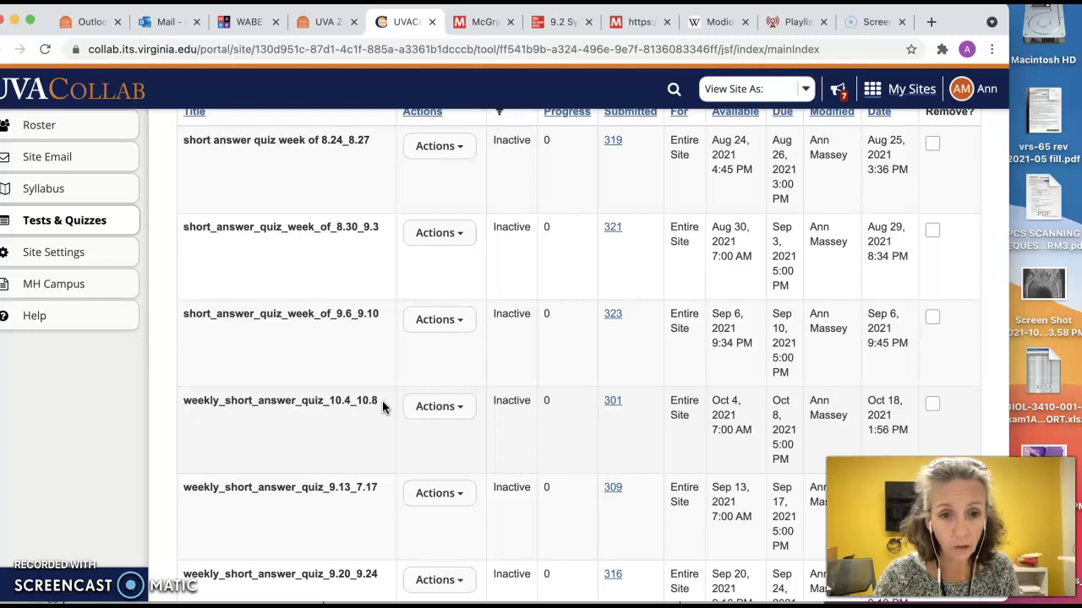
Step: Open the Scores page for weekly_short_answer_quiz_10.4_10.8 from its Actions menu
click(461, 408)
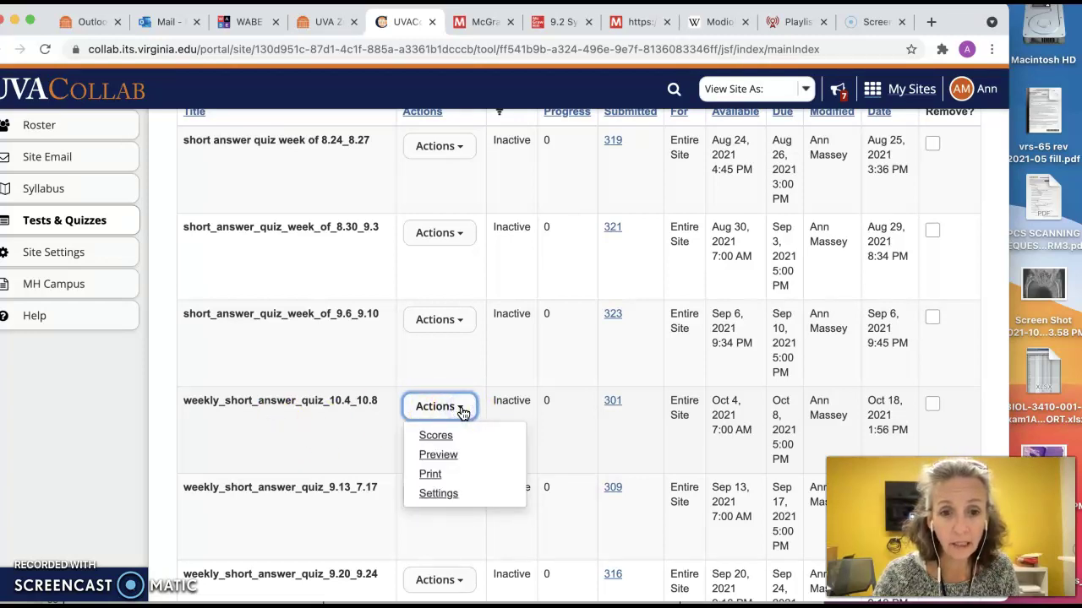
click(431, 442)
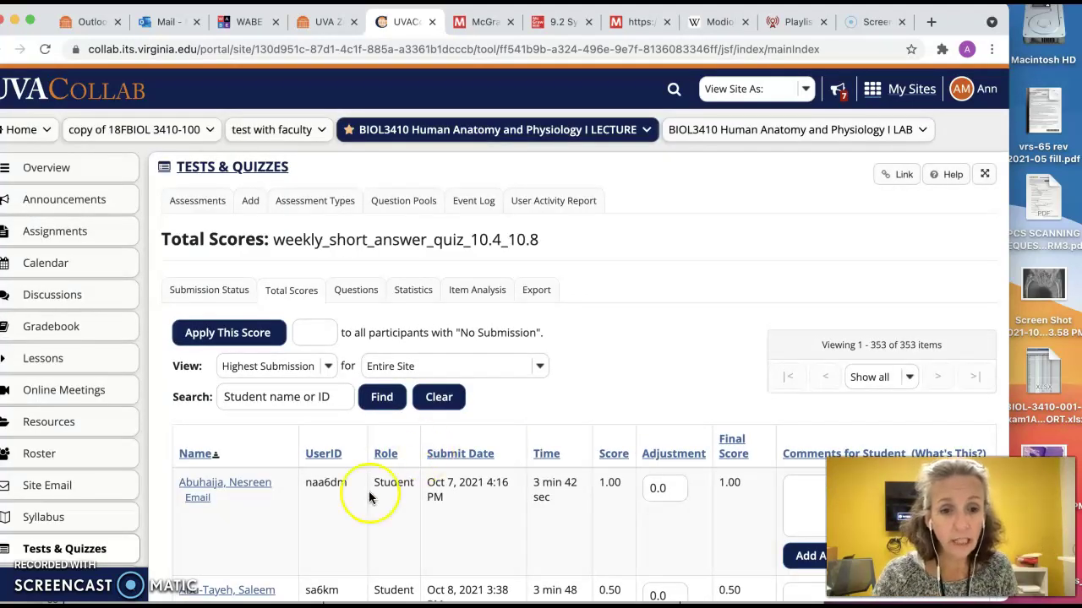
click(374, 542)
scroll(374, 542, down, 2)
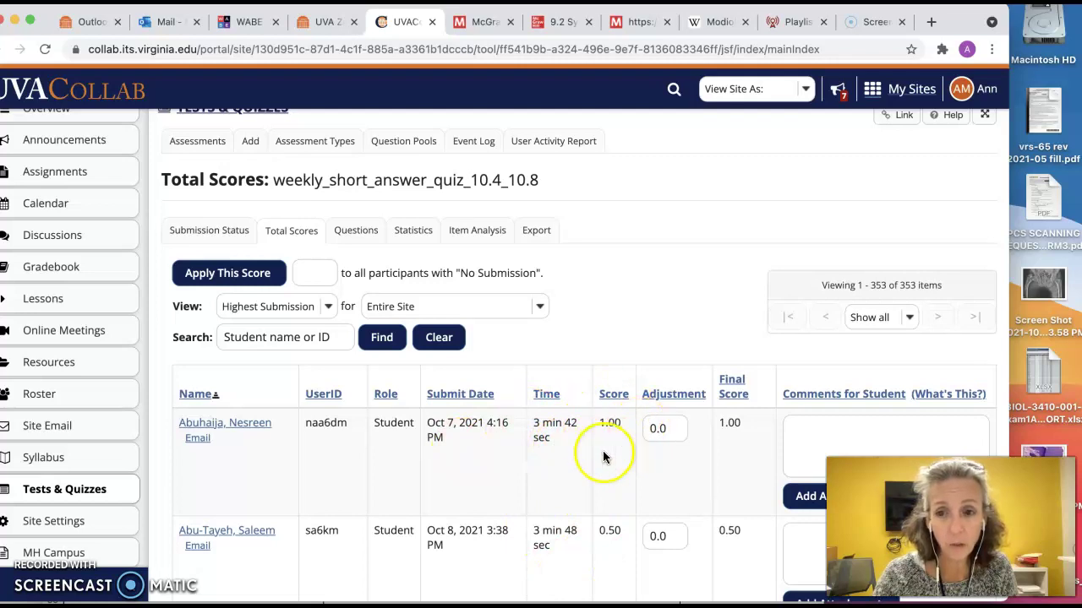
scroll(603, 457, down, 2)
scroll(550, 451, up, 2)
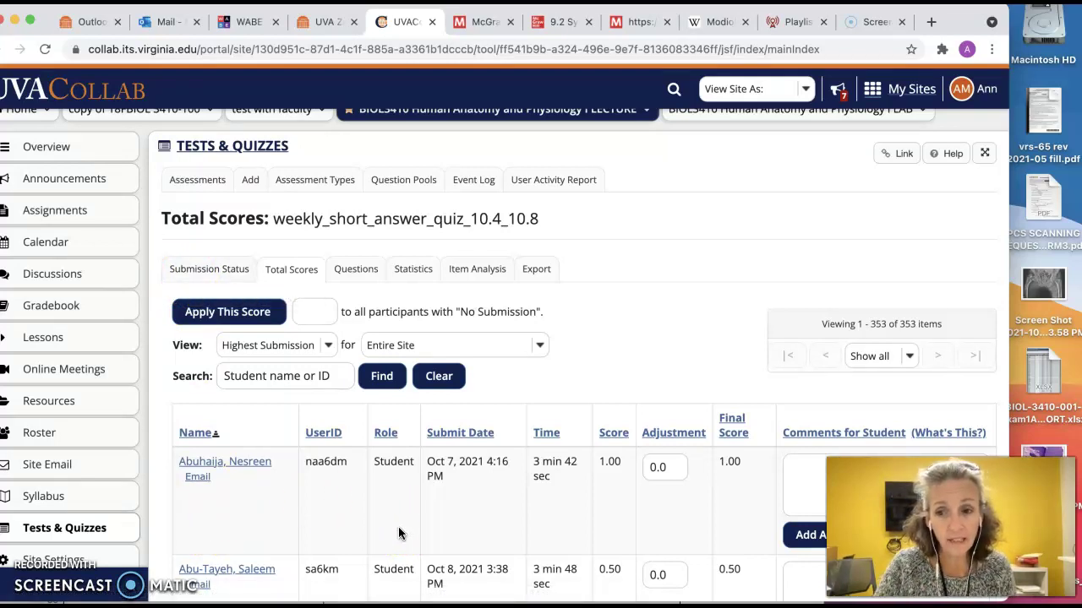
Step: Browse the Total Scores table of 353 students' submissions, times and scores
click(375, 545)
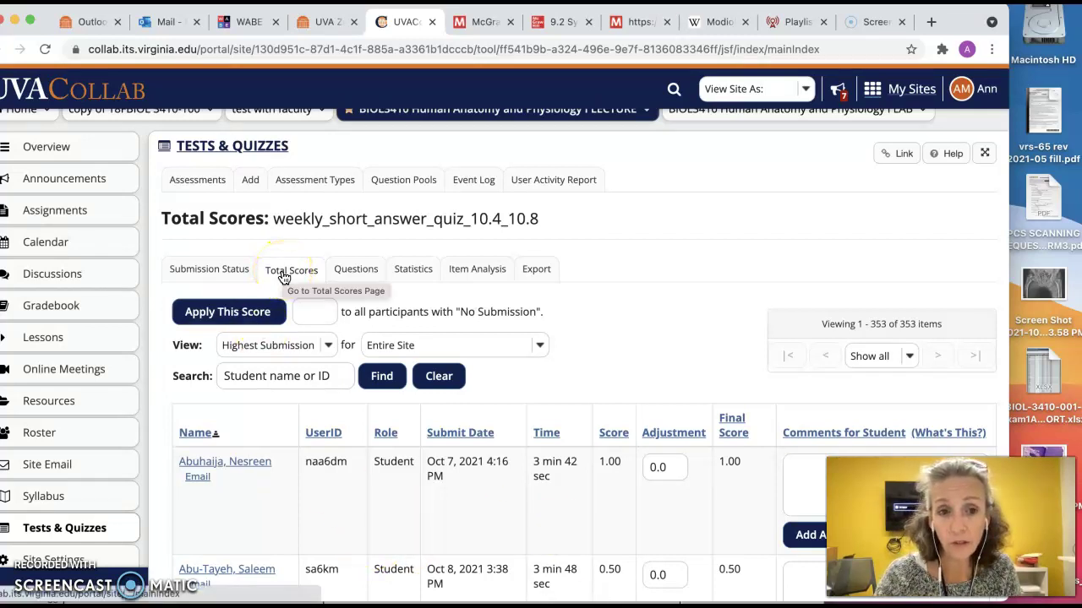
click(290, 550)
scroll(291, 545, down, 10)
scroll(294, 542, down, 20)
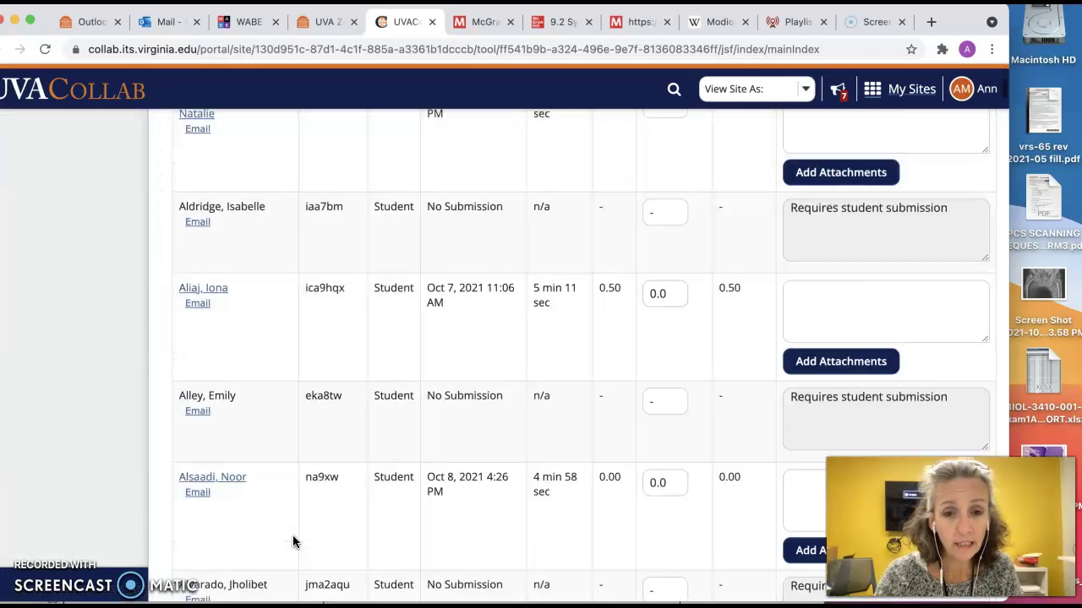
scroll(294, 524, down, 4)
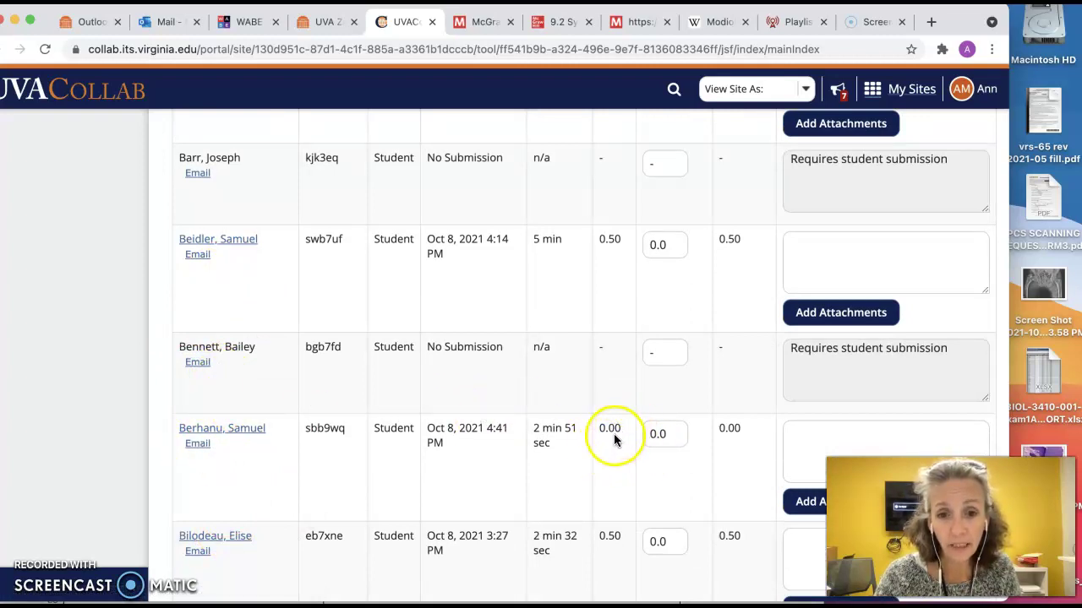
scroll(628, 567, down, 3)
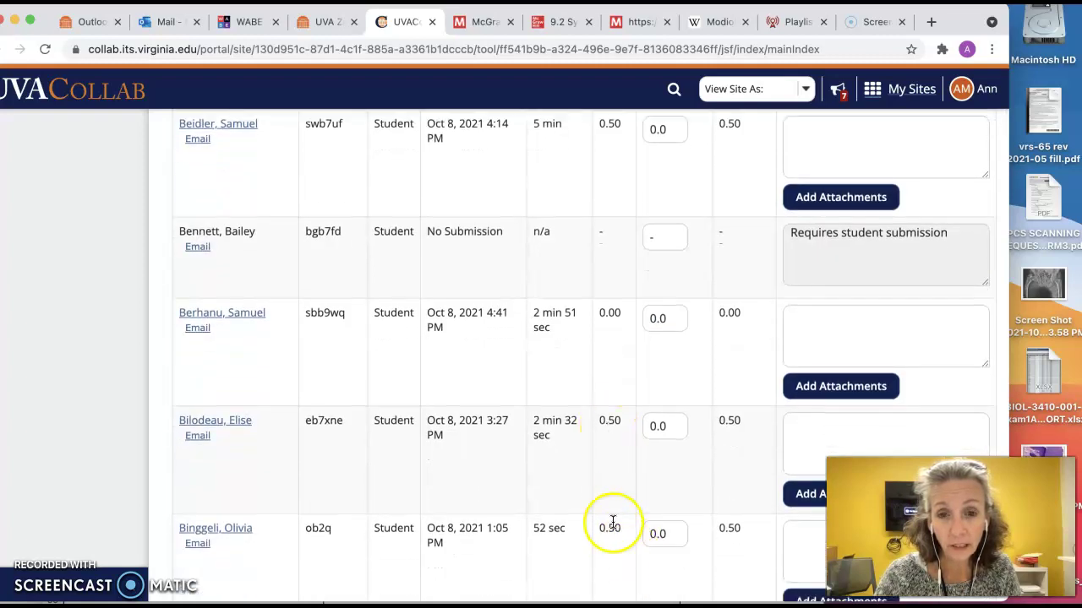
scroll(613, 521, up, 20)
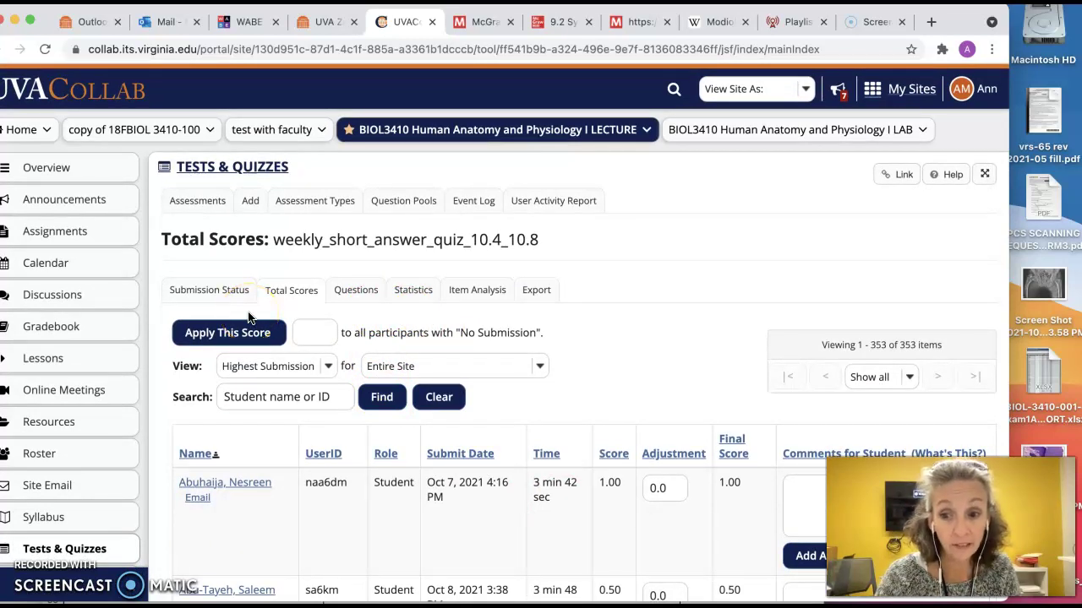
Step: Switch to the Questions view and scroll to Question 1's extension/supination answer key and responses
click(356, 292)
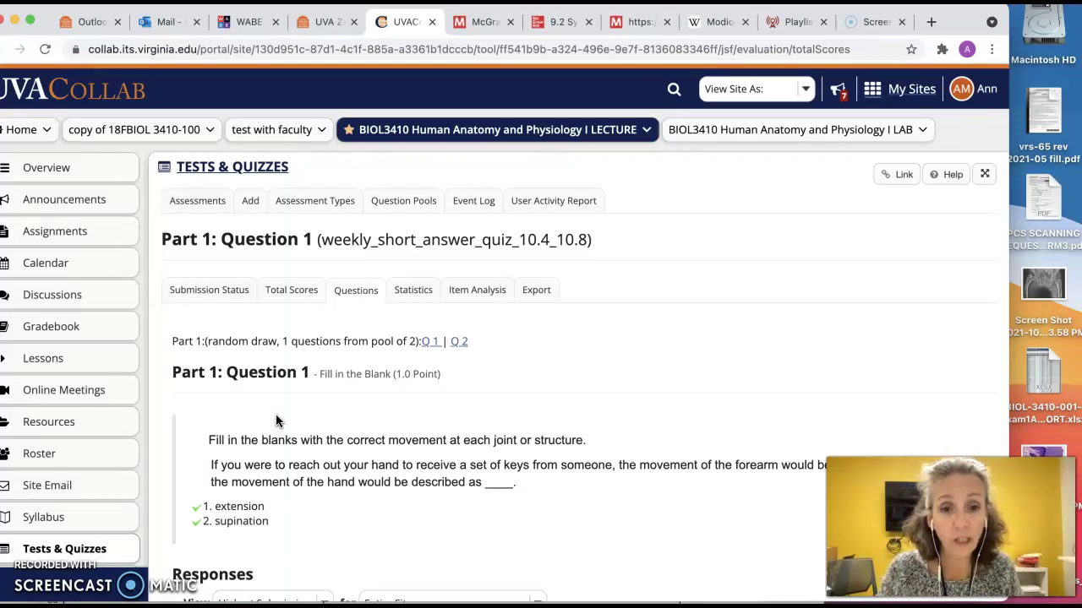
scroll(394, 536, down, 4)
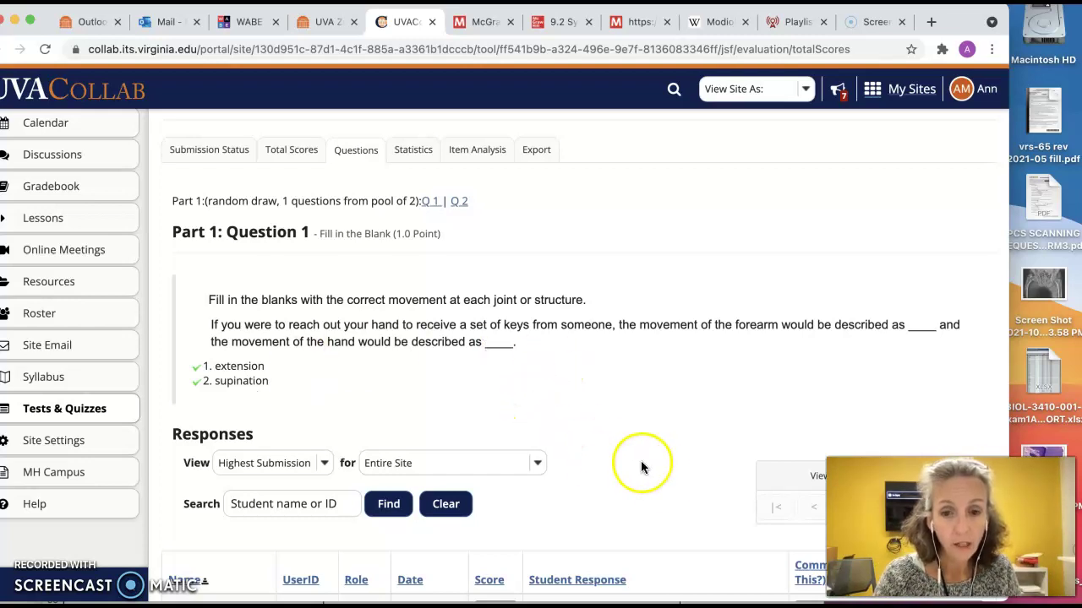
scroll(659, 482, down, 2)
scroll(658, 481, up, 1)
scroll(608, 466, down, 5)
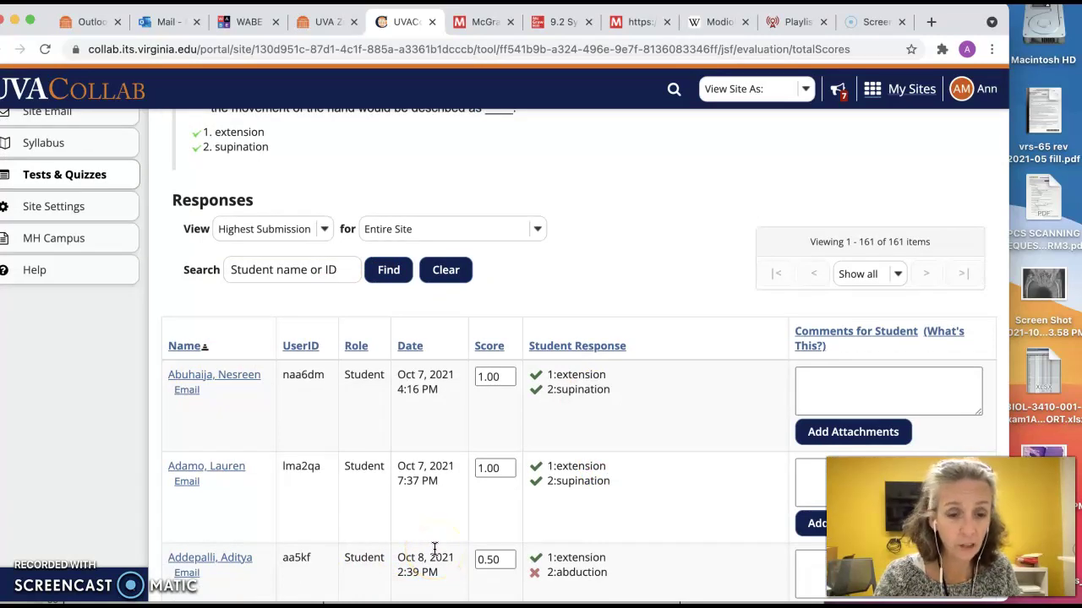
scroll(434, 550, down, 2)
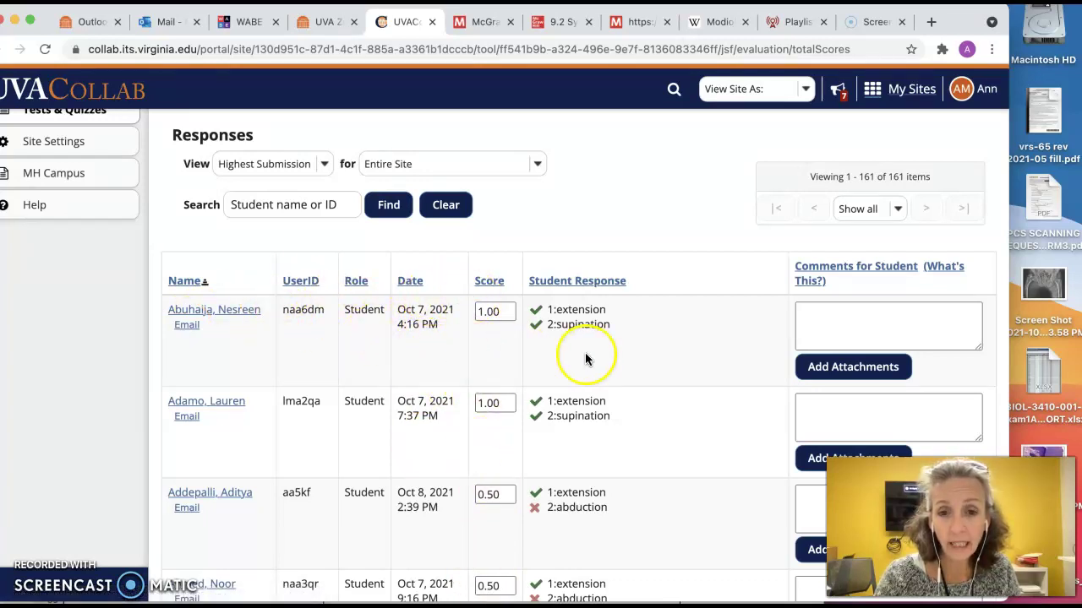
scroll(634, 439, down, 4)
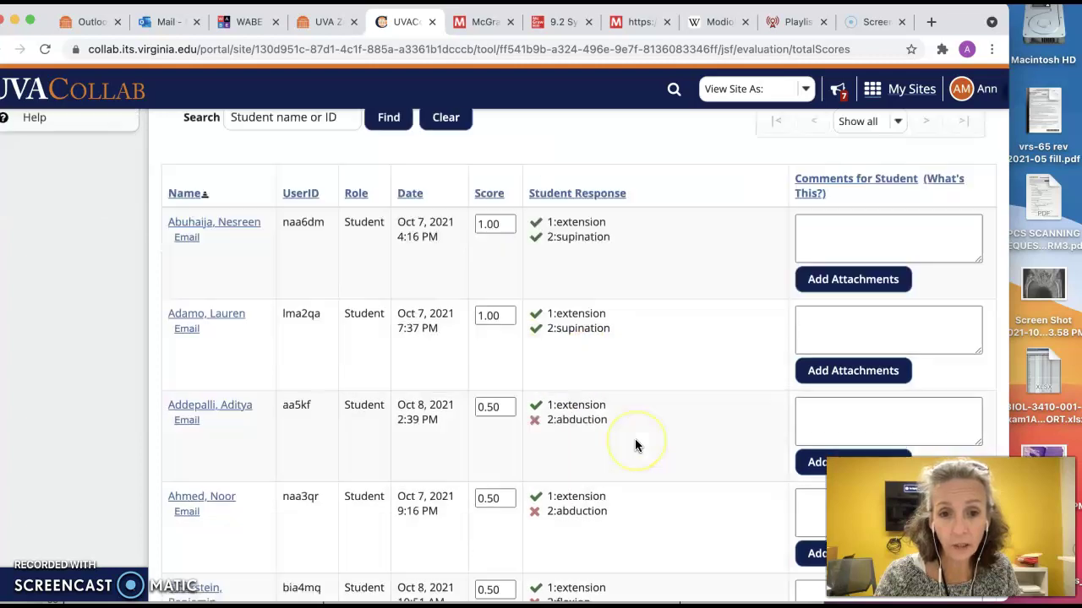
scroll(634, 440, down, 1)
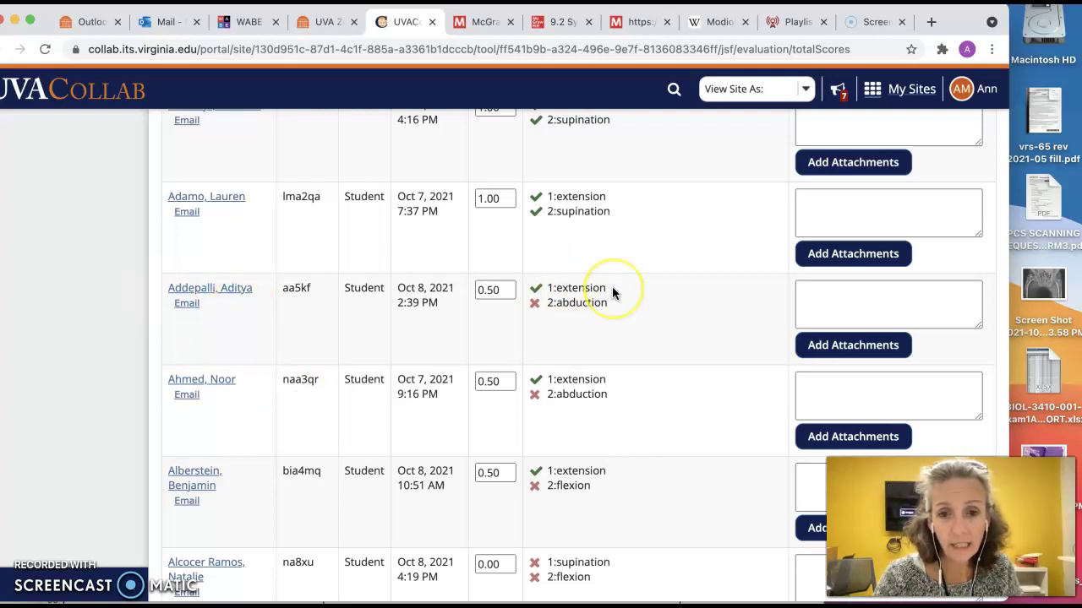
scroll(612, 286, up, 8)
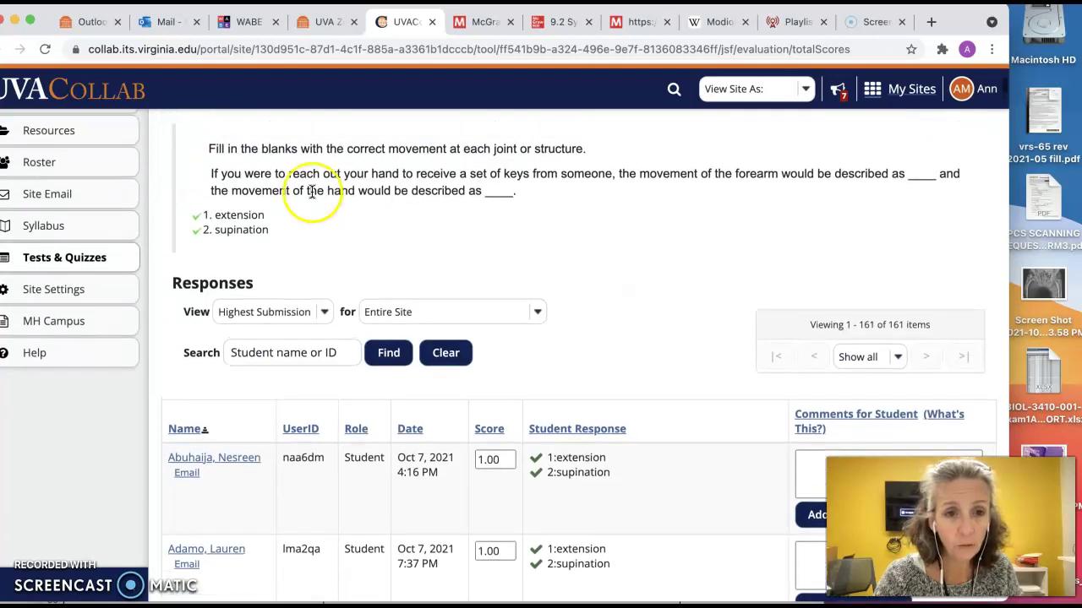
scroll(557, 459, down, 5)
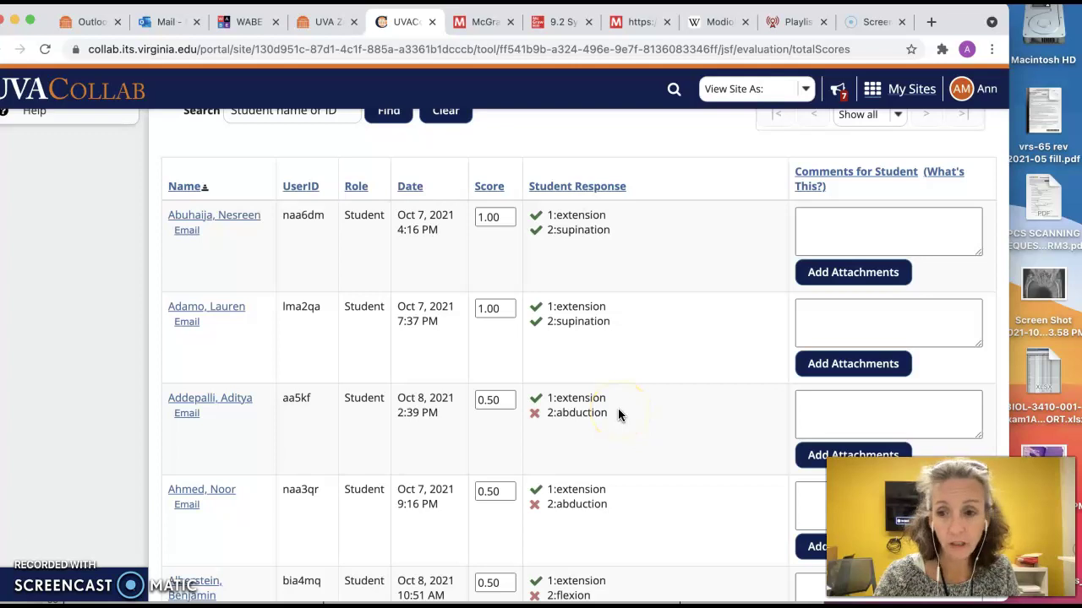
Step: Raise a half-credit Question 1 response's score from 0.50 to 1.0
click(499, 403)
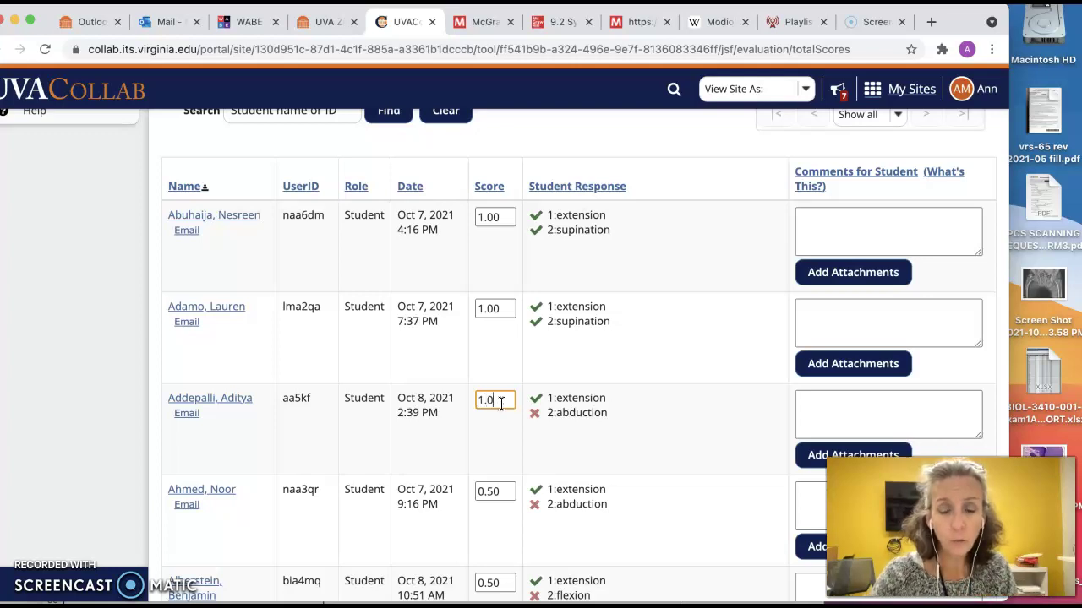
text(1.0)
scroll(625, 425, down, 2)
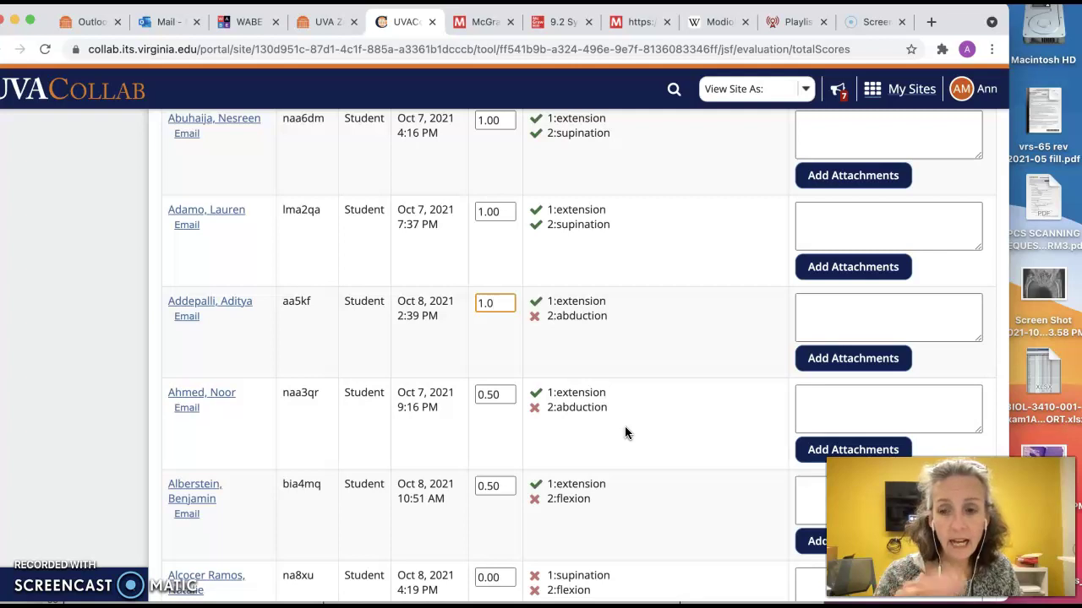
click(625, 426)
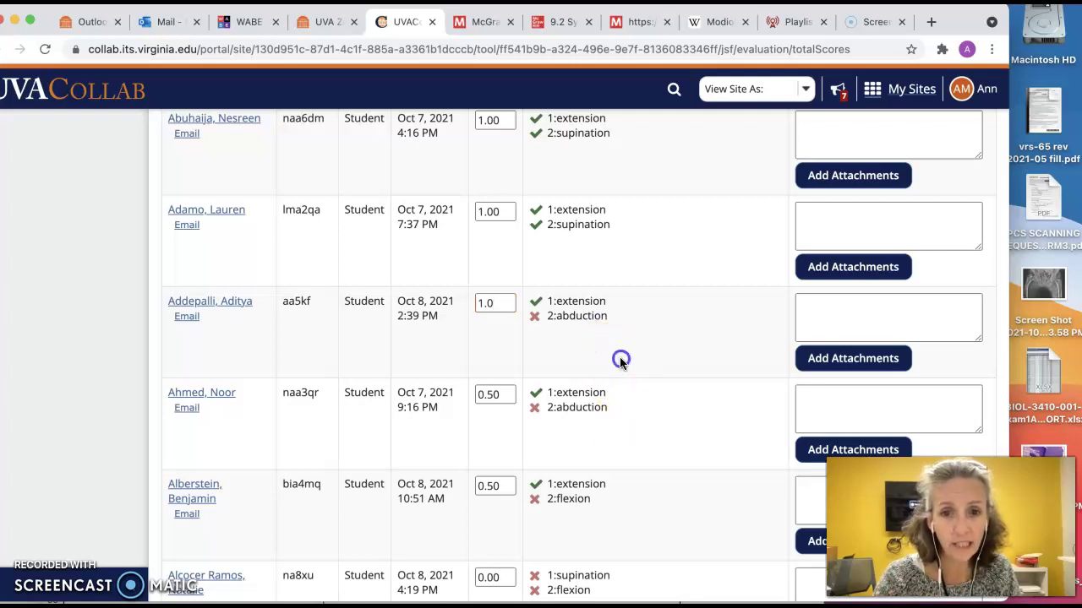
click(510, 342)
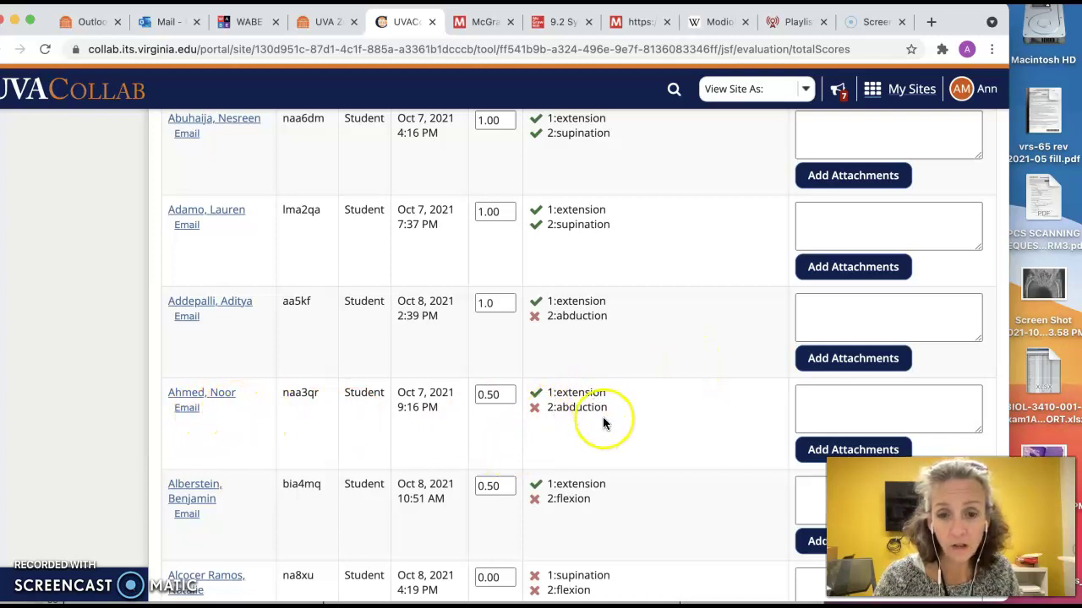
Step: Raise the next half-credit Question 1 response, extension and abduction, to 1.0
click(493, 395)
key(BackSpace)
key(BackSpace)
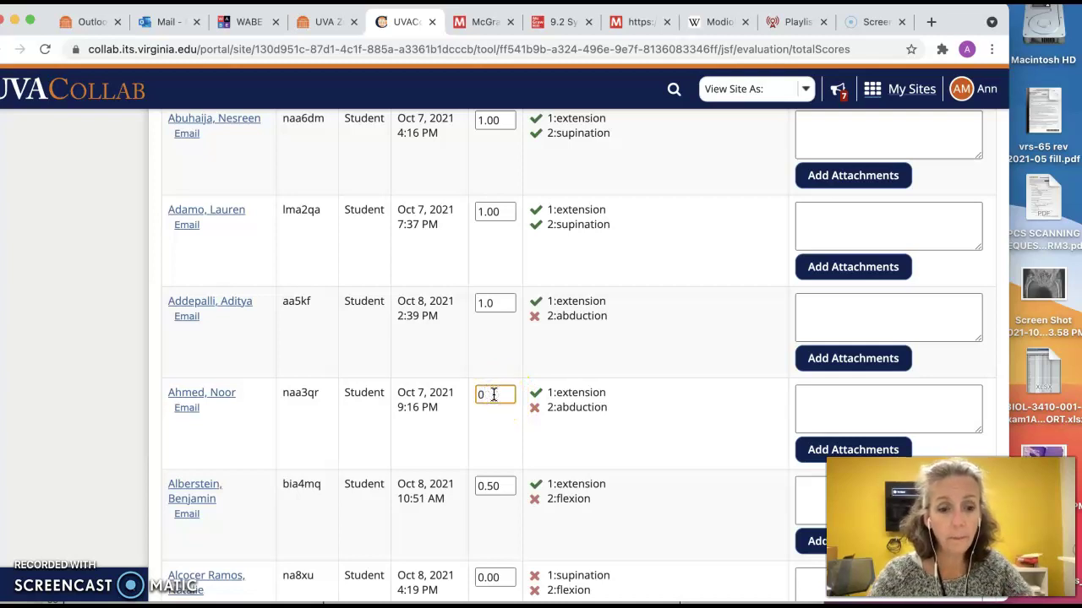
click(616, 501)
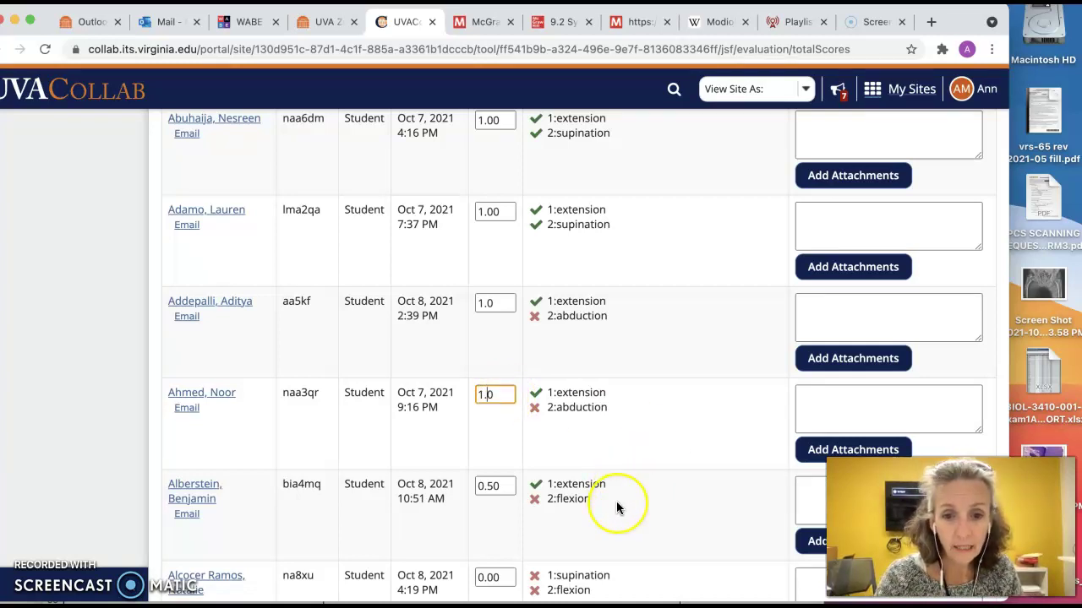
scroll(616, 501, down, 5)
scroll(615, 501, down, 3)
scroll(617, 504, down, 2)
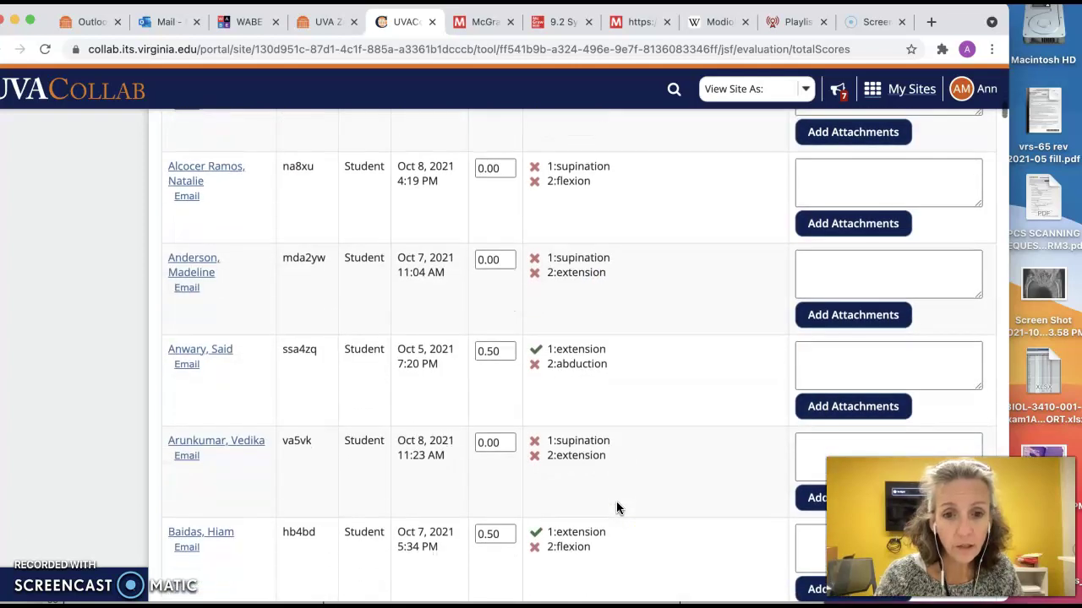
scroll(617, 507, down, 3)
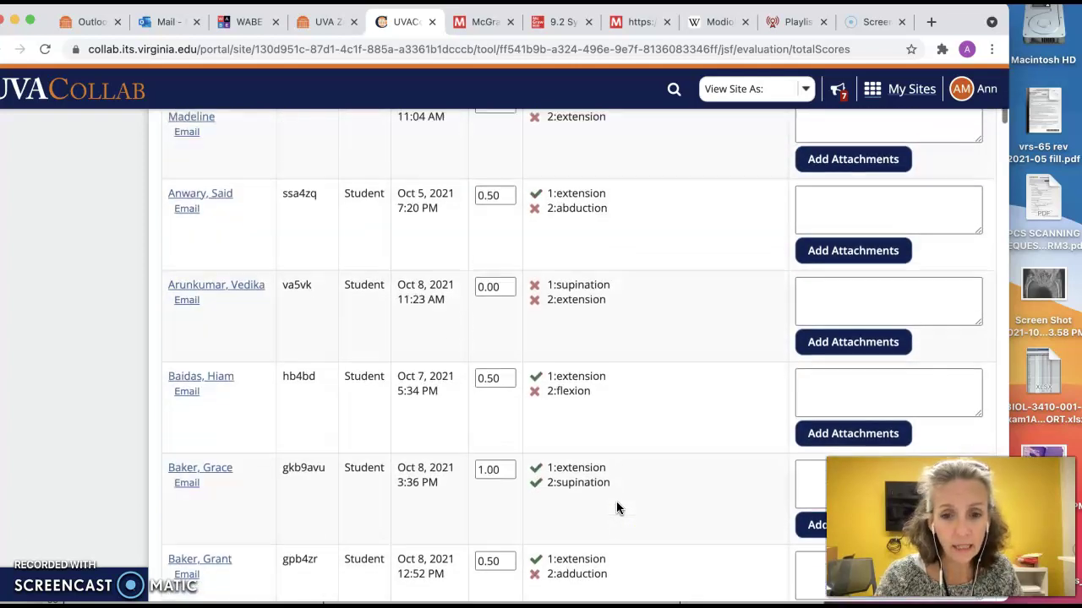
scroll(617, 507, up, 3)
scroll(616, 507, up, 15)
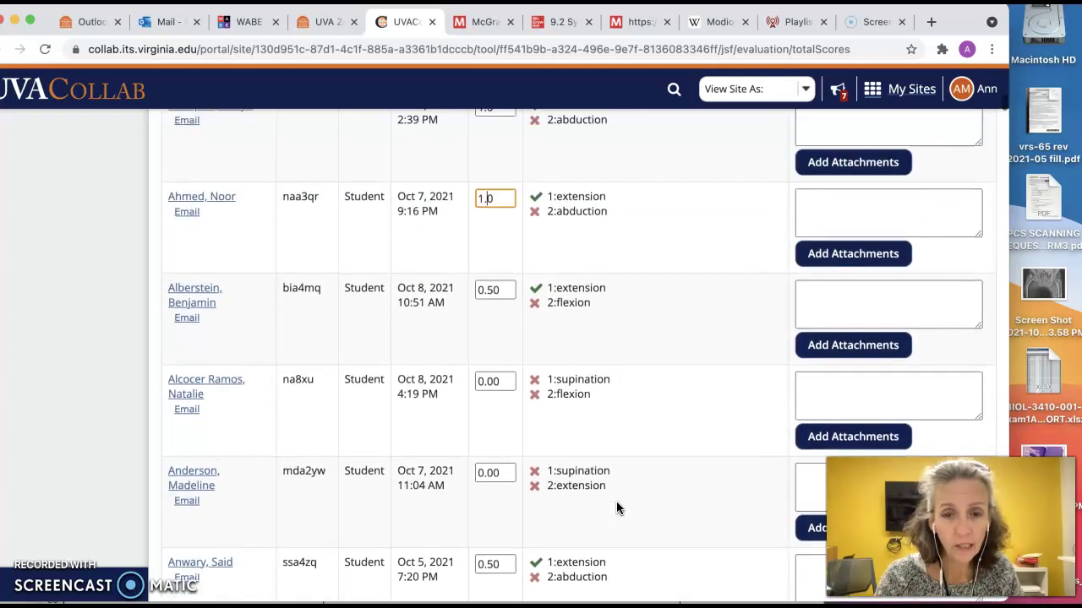
scroll(616, 508, down, 1)
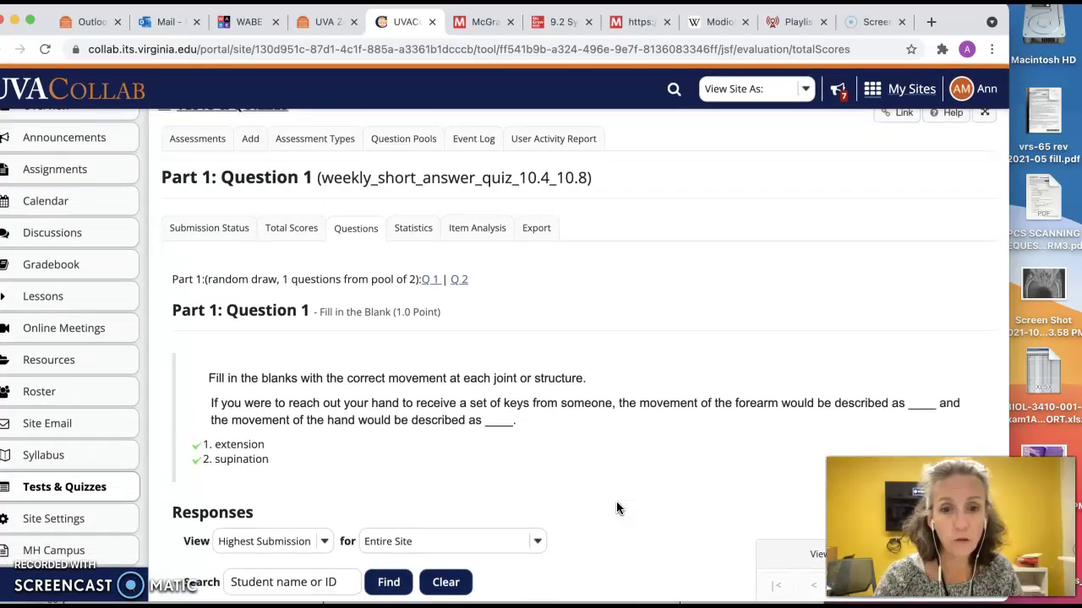
Step: Open Question 2 and review its 140 responses, where rotation and extension answers score 0.50
click(459, 281)
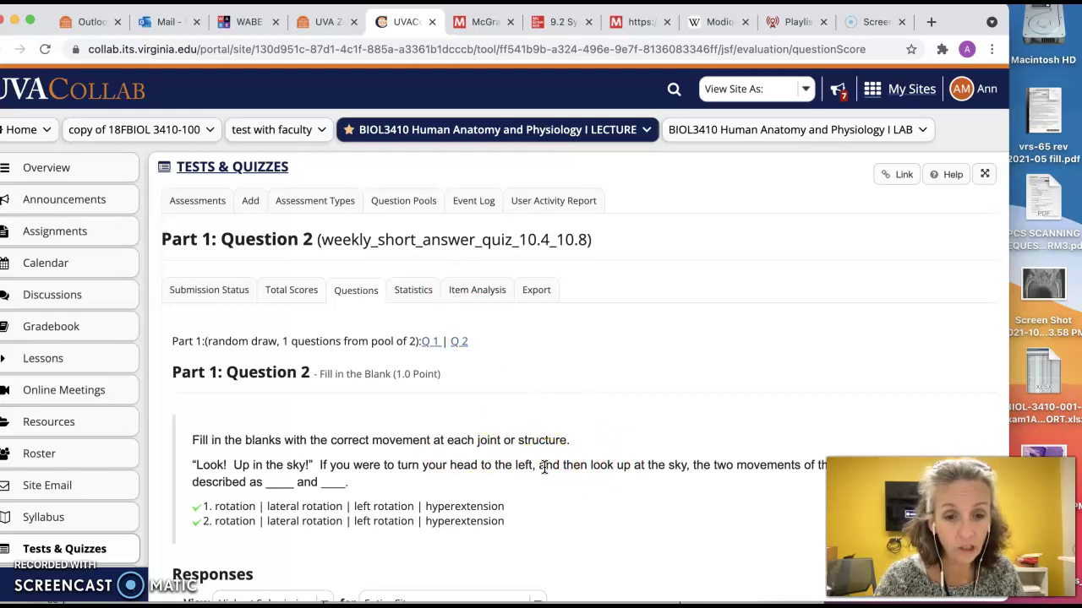
scroll(524, 513, down, 3)
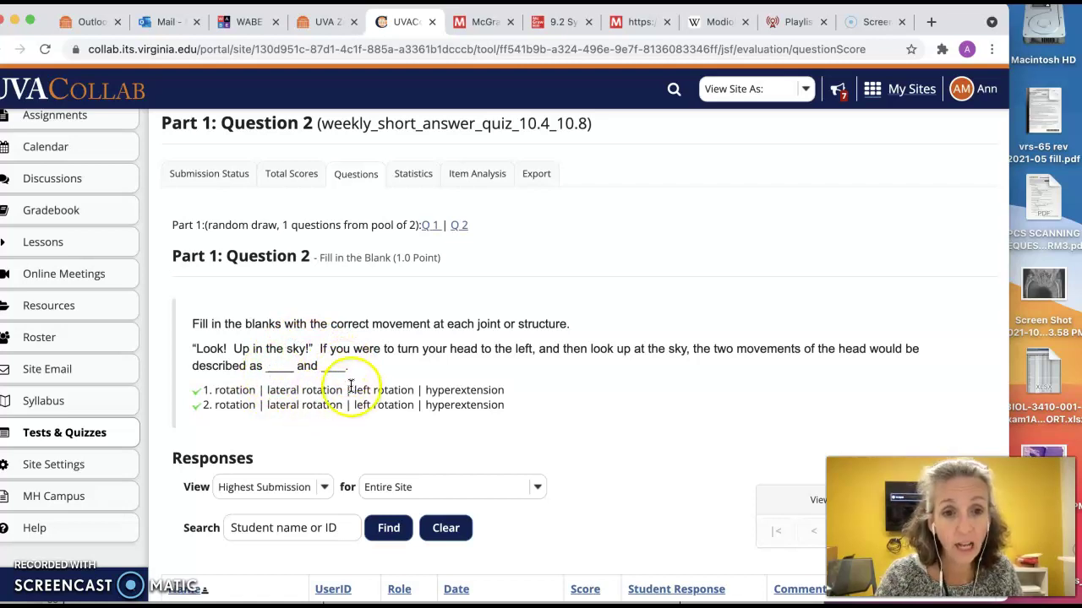
scroll(550, 469, down, 5)
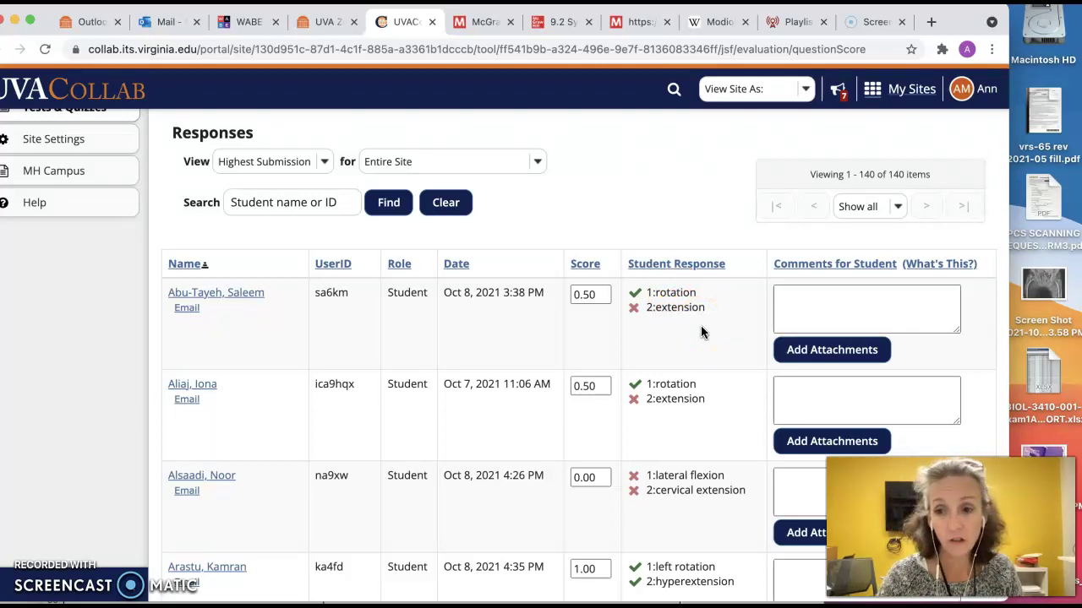
Step: Change the rotation/hyperextention response's Question 2 score from 0.50 to 1.0
scroll(693, 503, down, 2)
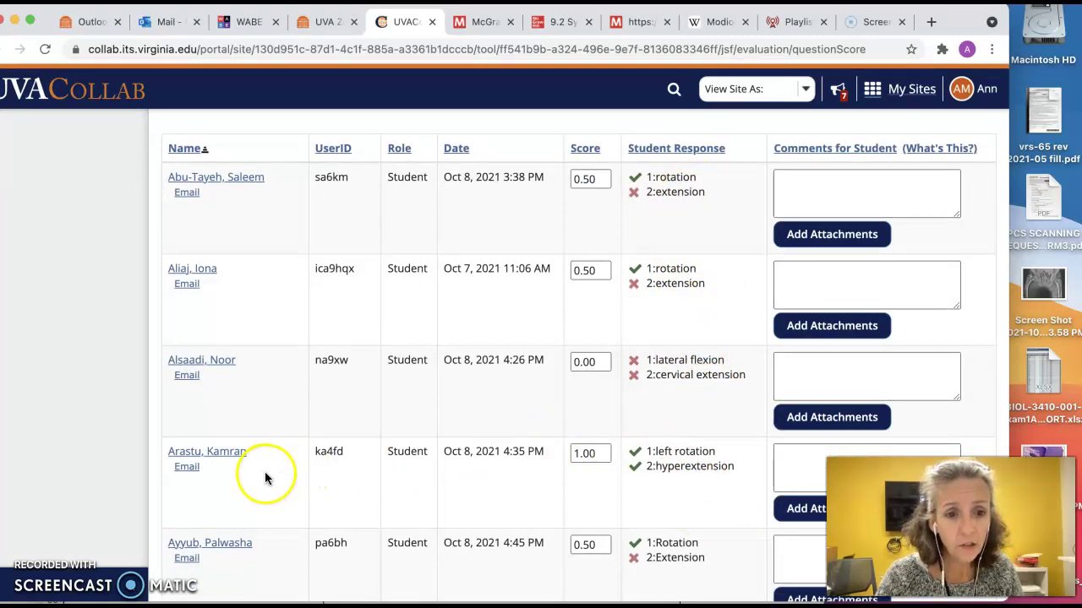
scroll(694, 489, down, 1)
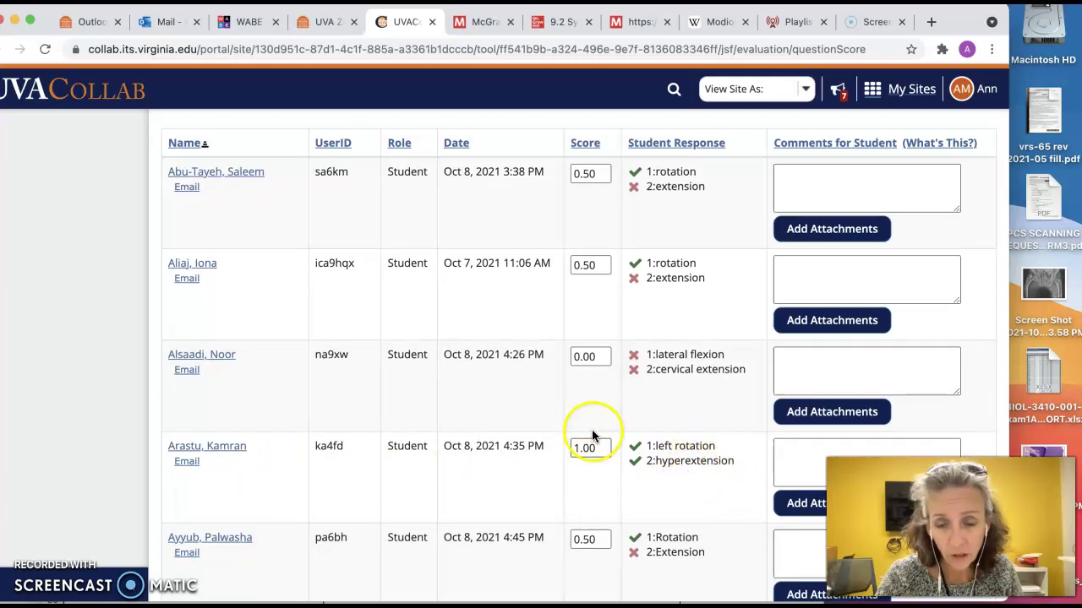
scroll(660, 501, down, 5)
scroll(660, 505, down, 8)
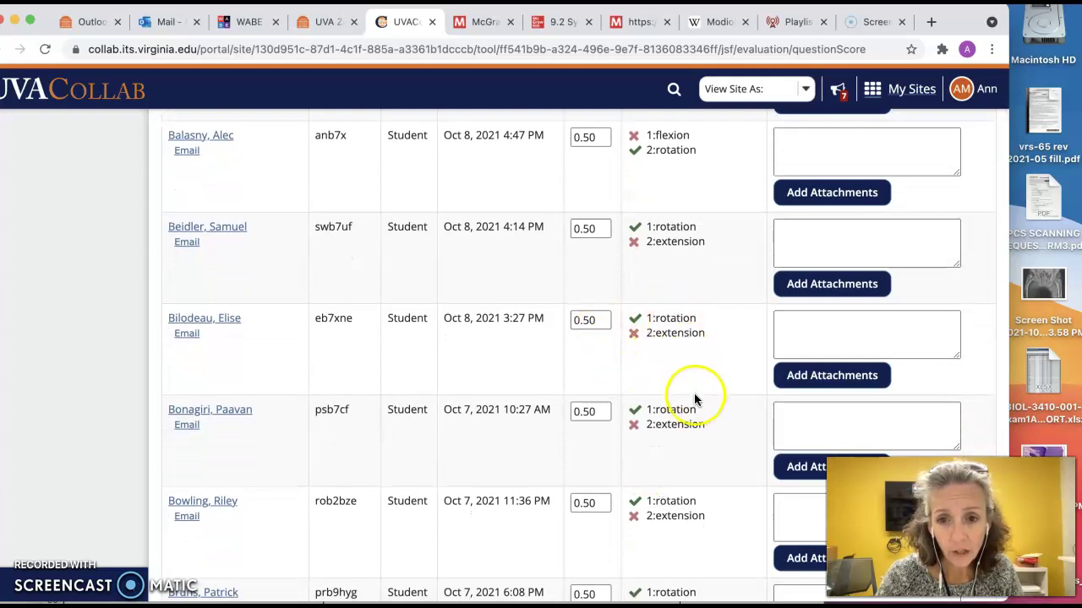
scroll(692, 448, down, 7)
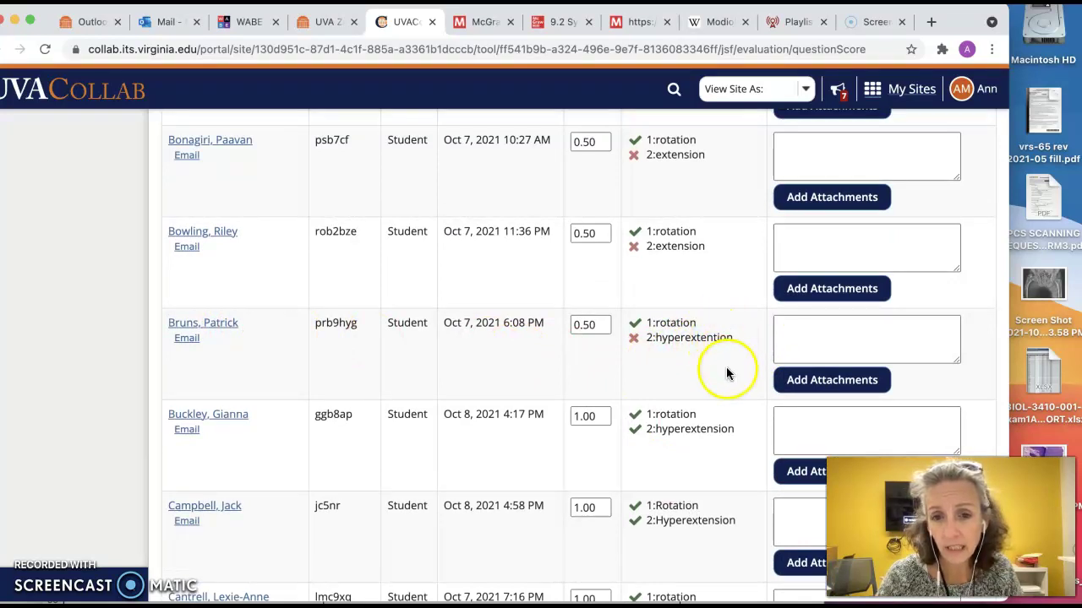
click(594, 326)
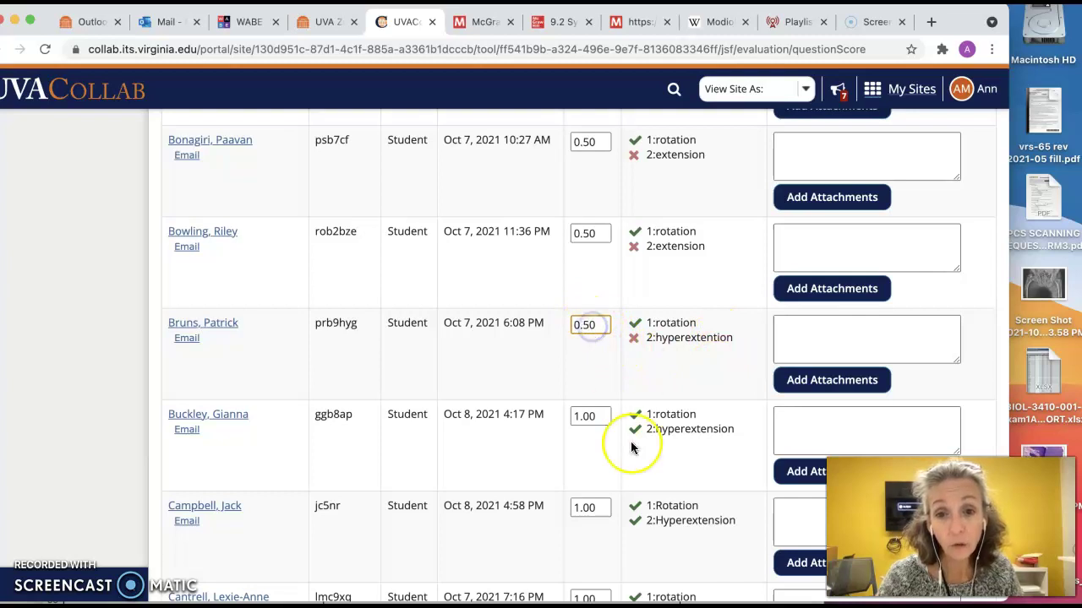
key(BackSpace)
key(BackSpace)
key(BackSpace)
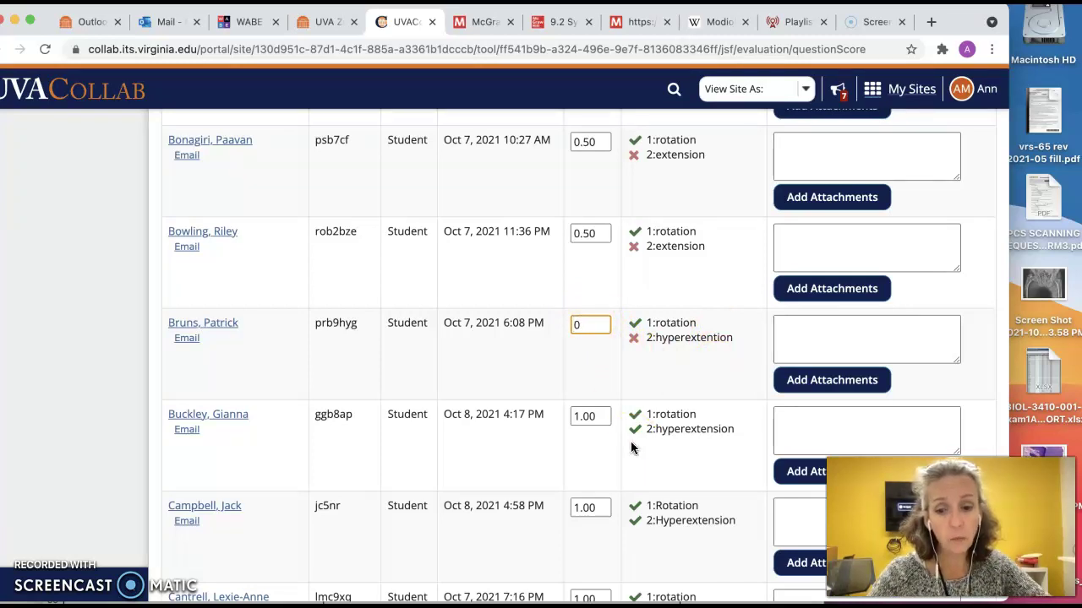
text(1.)
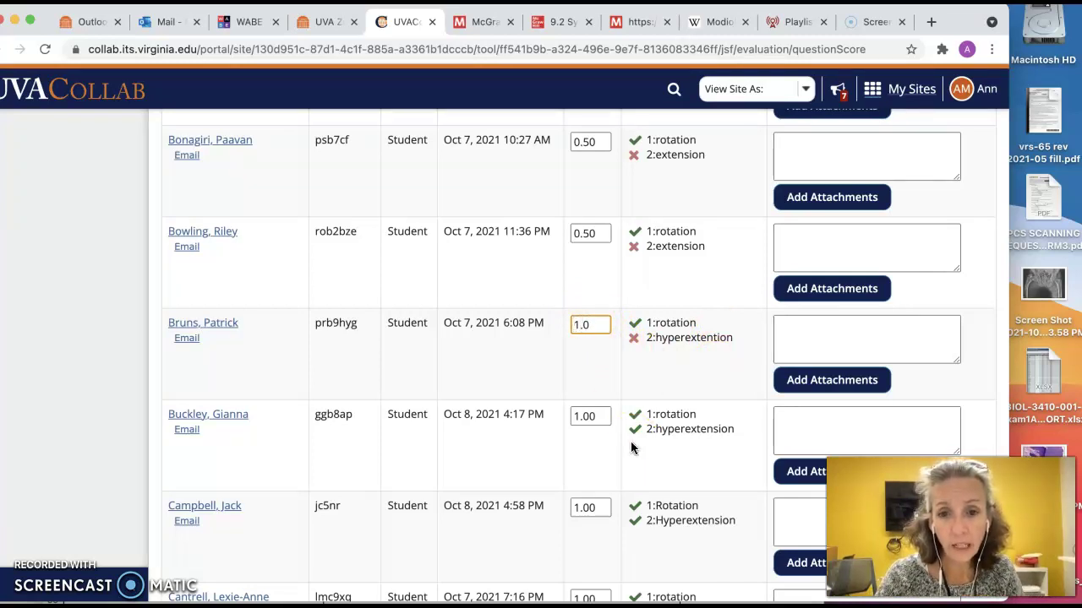
key(Return)
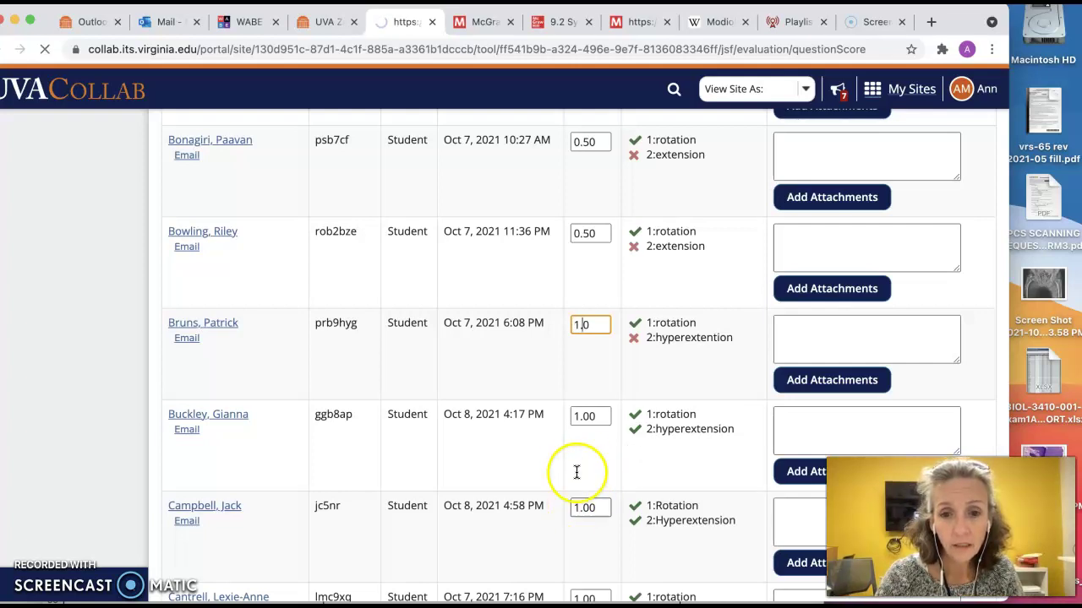
Step: Save the Question 2 score changes, keeping the hyperextention answer at 1.00
scroll(598, 449, down, 8)
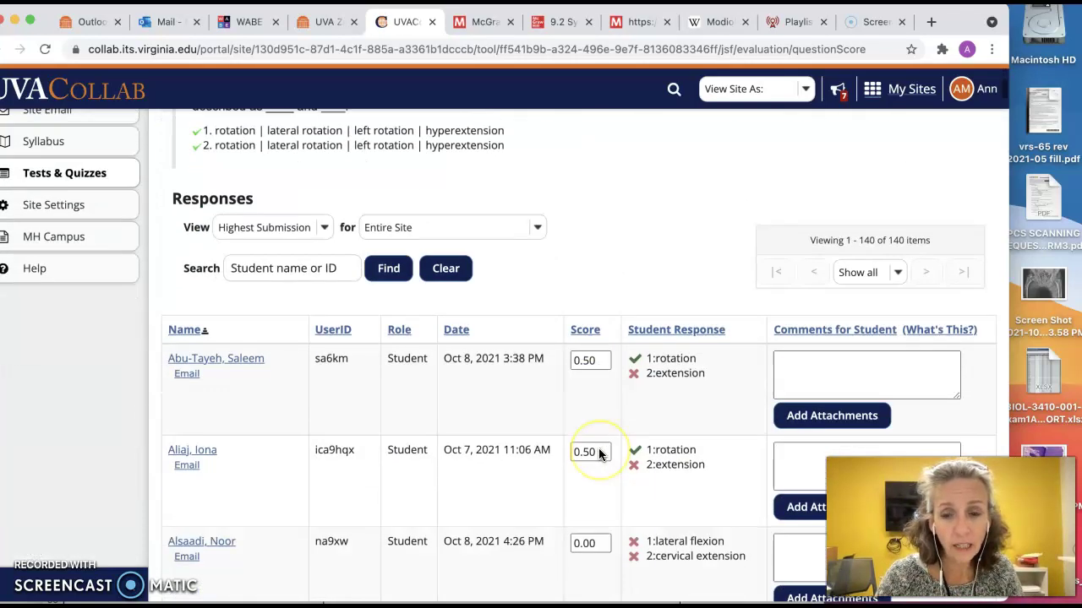
scroll(598, 454, down, 12)
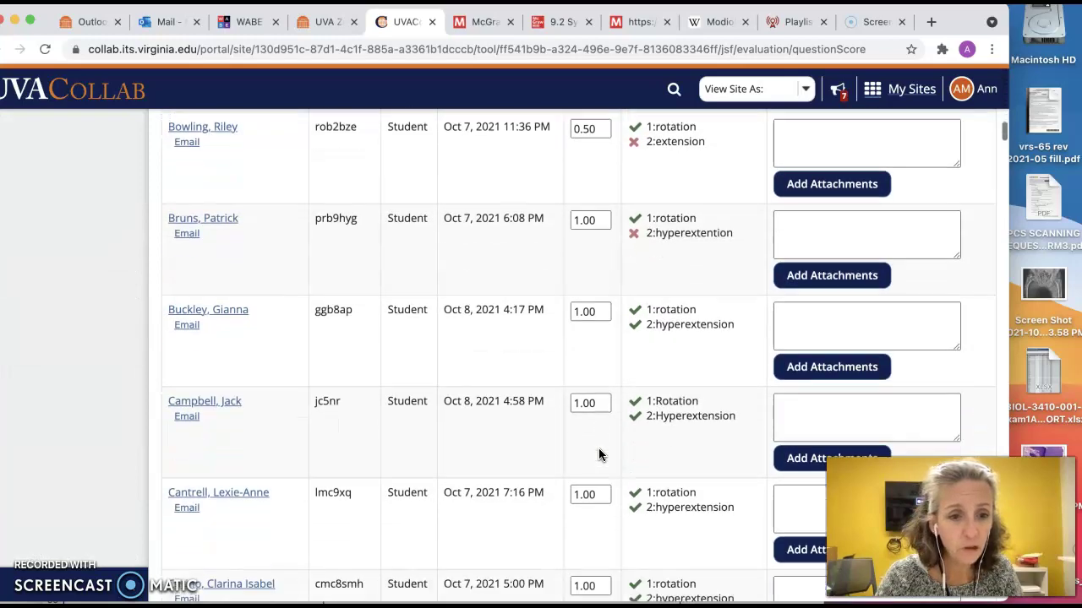
scroll(598, 455, up, 4)
click(576, 338)
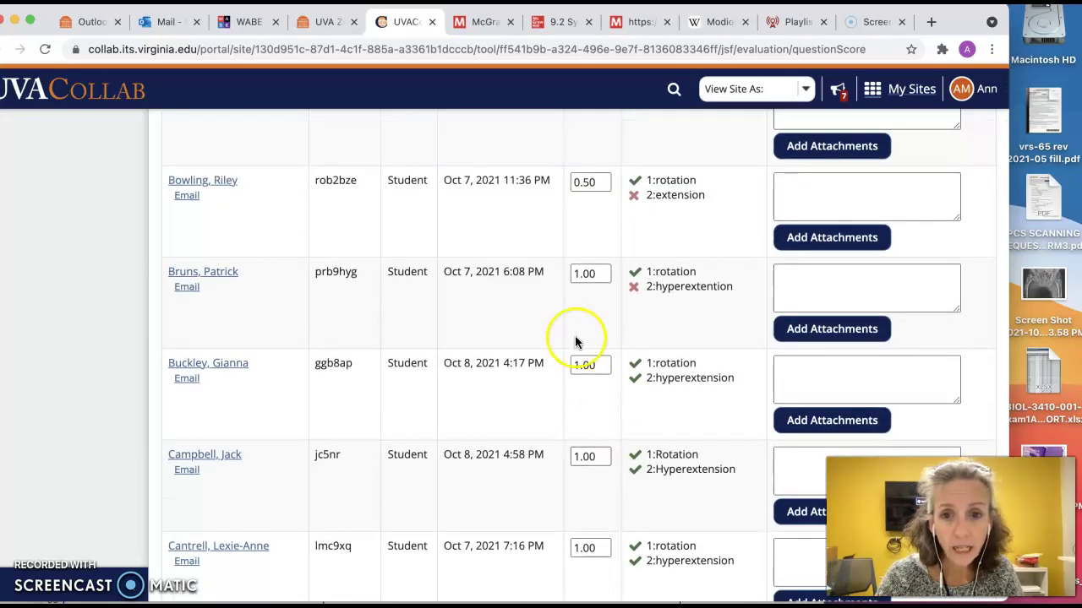
scroll(593, 330, down, 20)
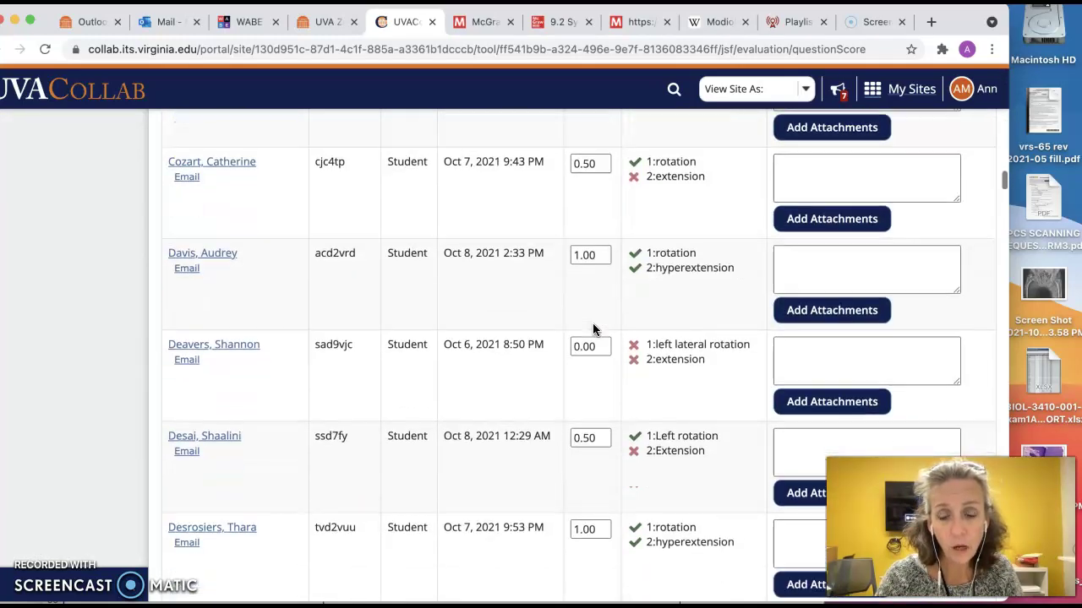
scroll(592, 329, down, 20)
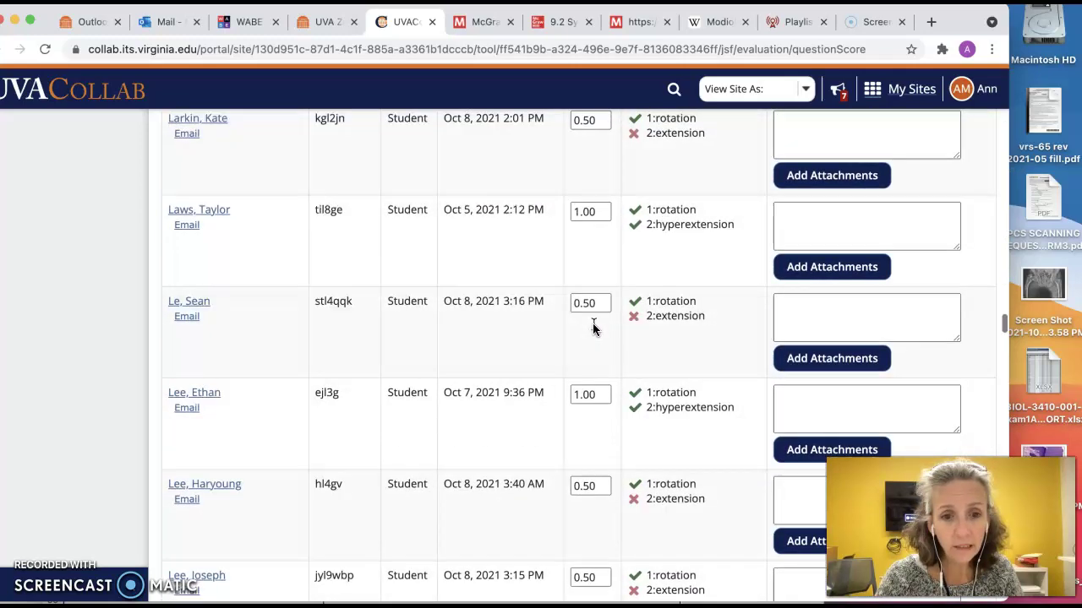
scroll(593, 329, down, 20)
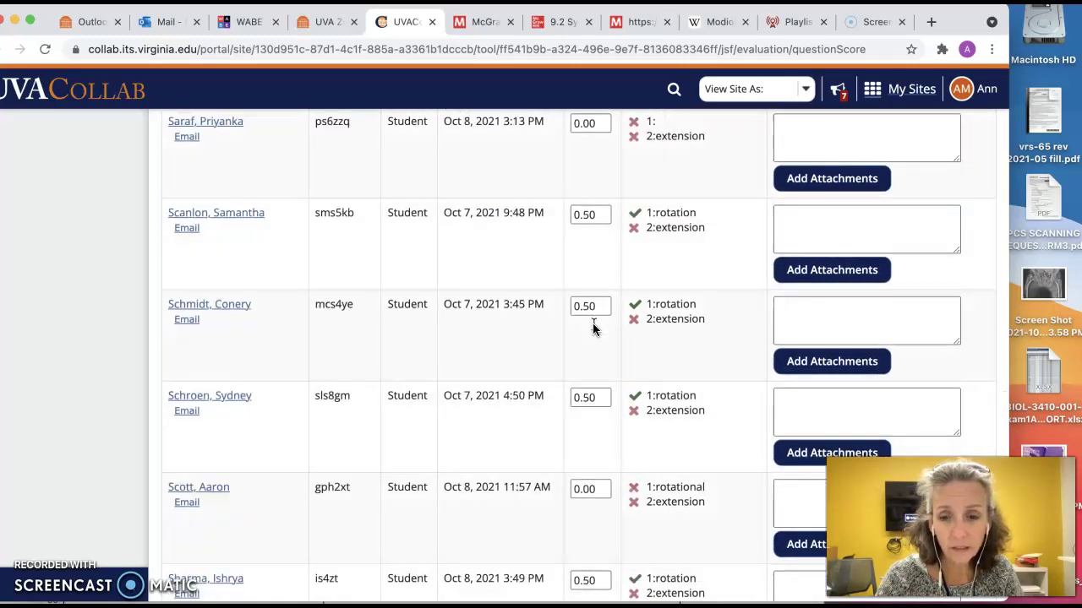
scroll(592, 330, down, 5)
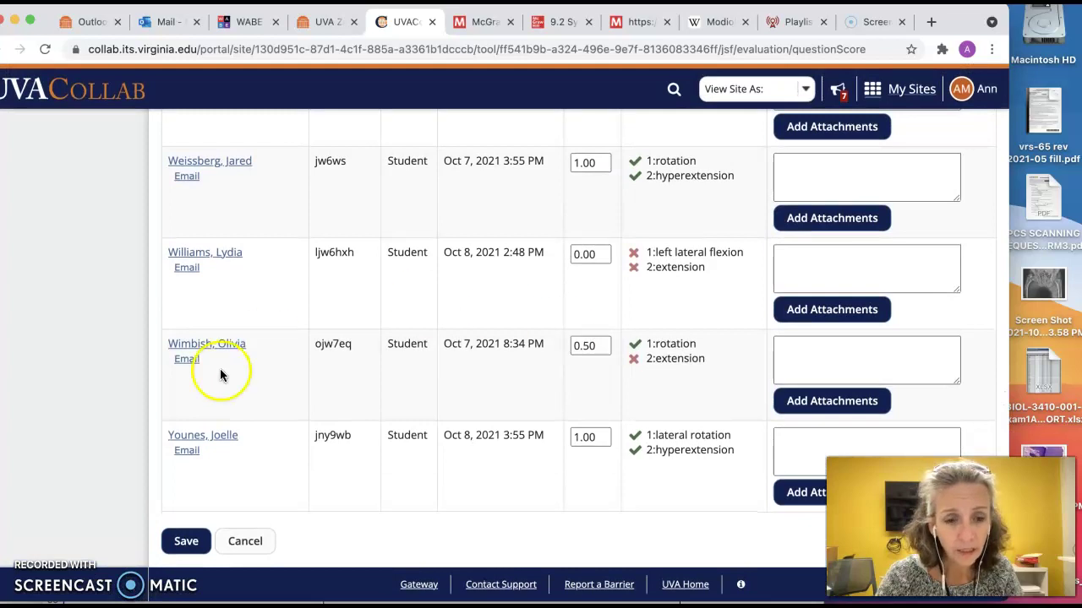
click(188, 541)
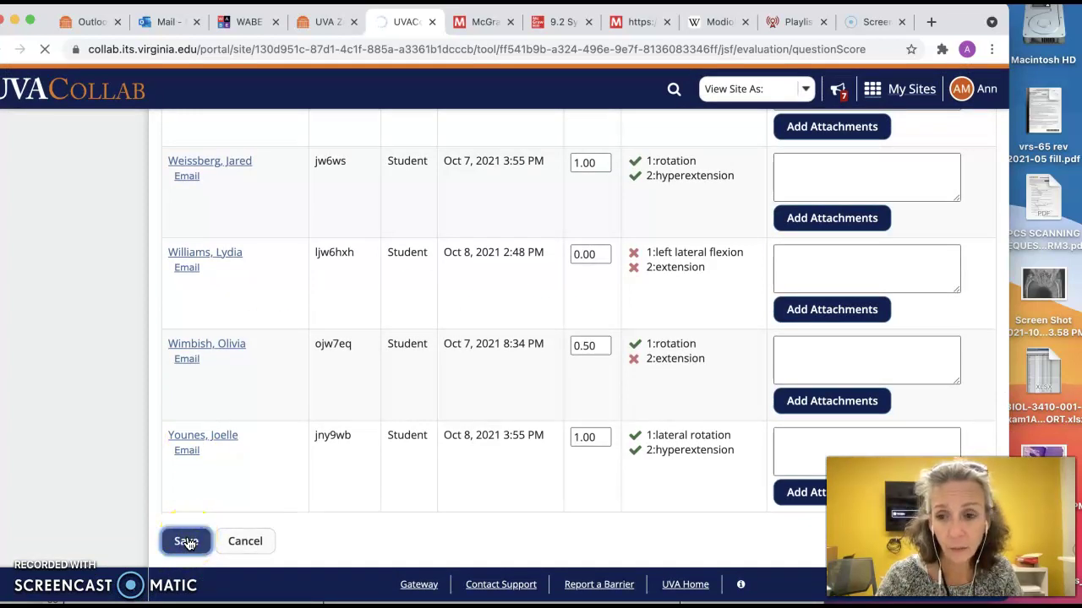